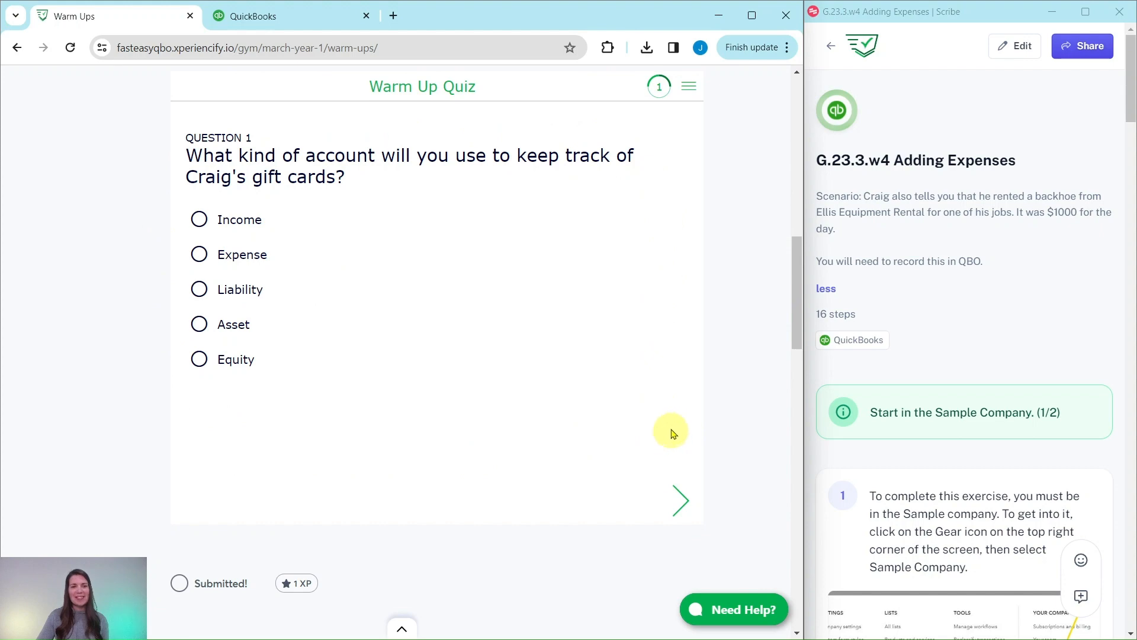
Locate the Hands On Practice G.23.3.w4 exercise on the Warm Ups page and review the start of its Adding Expenses guide.
scroll(669, 421, "down", 7)
scroll(673, 421, "down", 10)
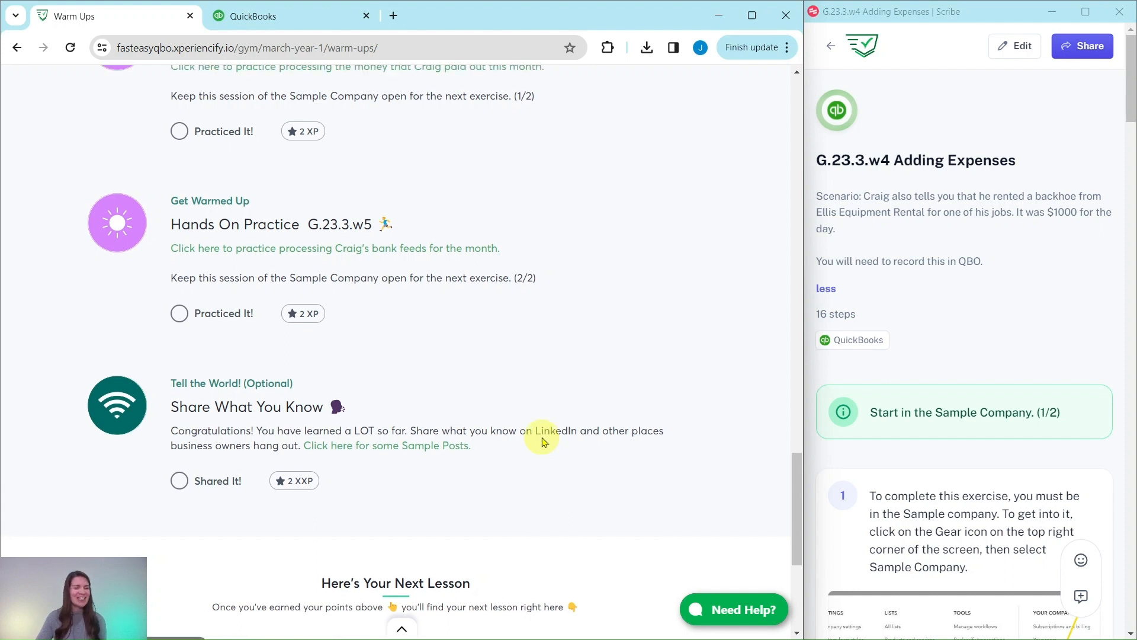
scroll(544, 441, "up", 2)
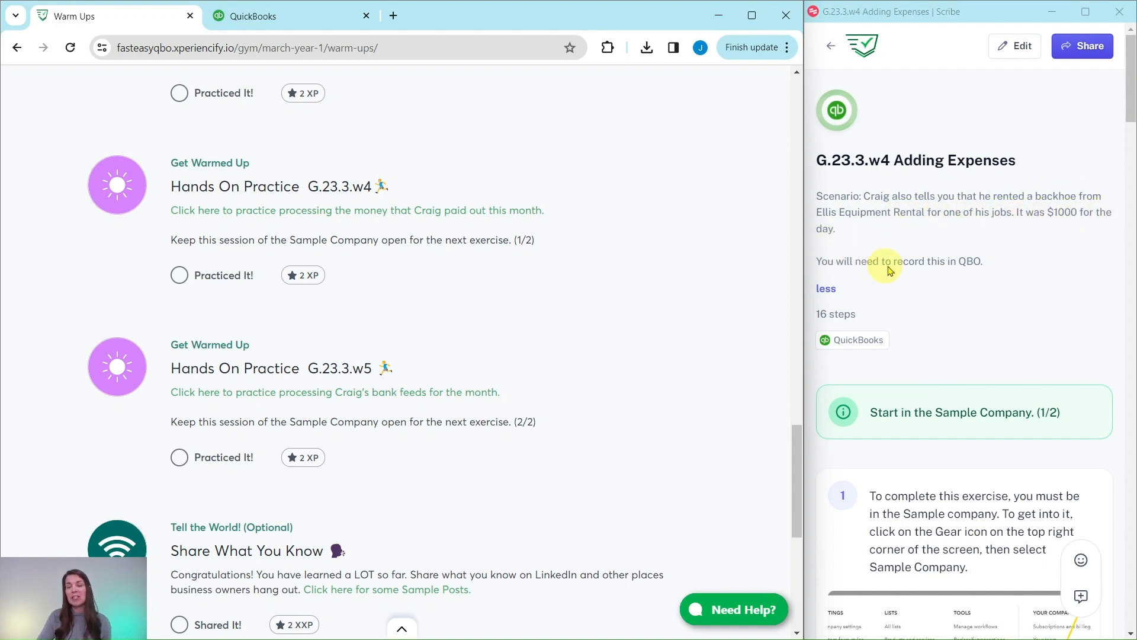
scroll(977, 255, "down", 4)
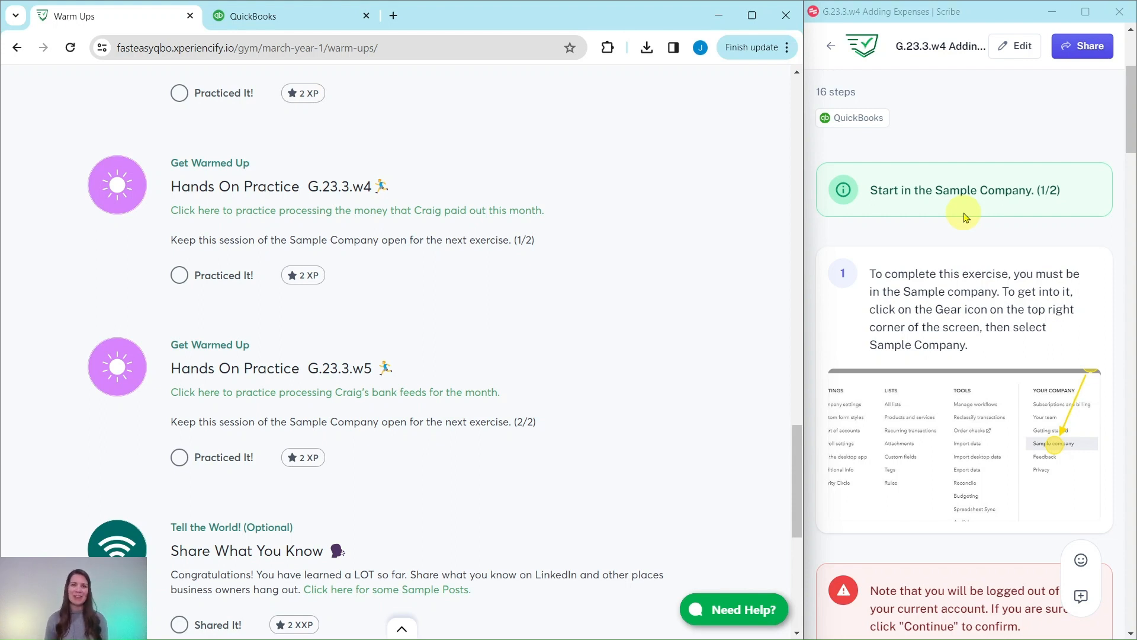
Switch to the QuickBooks sample company and start a new expense, following the exercise guide.
left_click(261, 18)
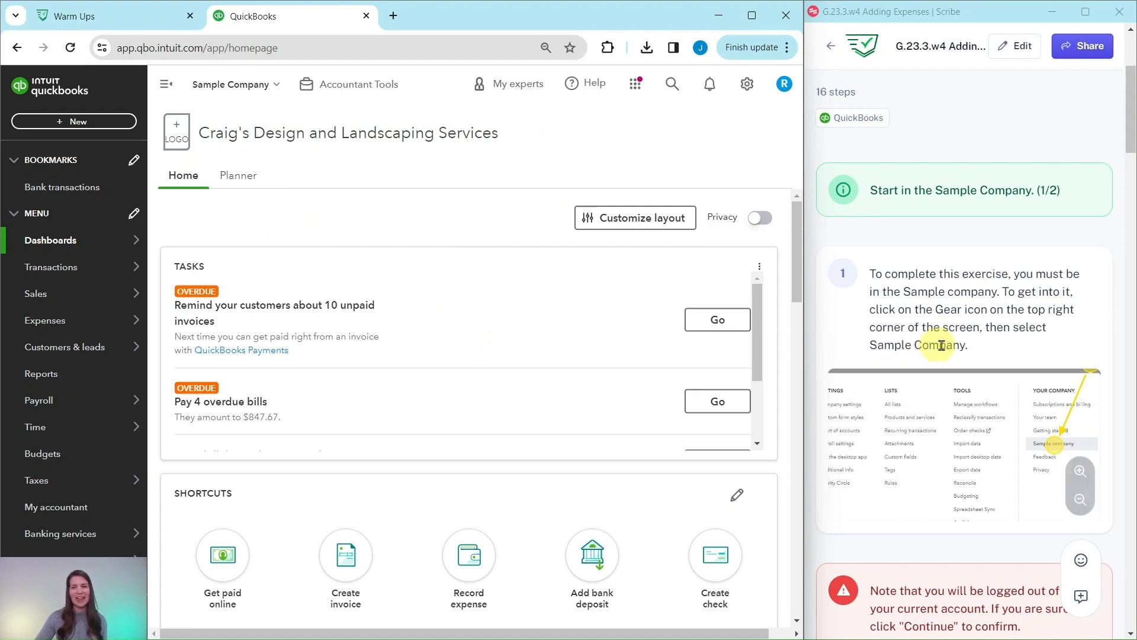
scroll(941, 345, "down", 10)
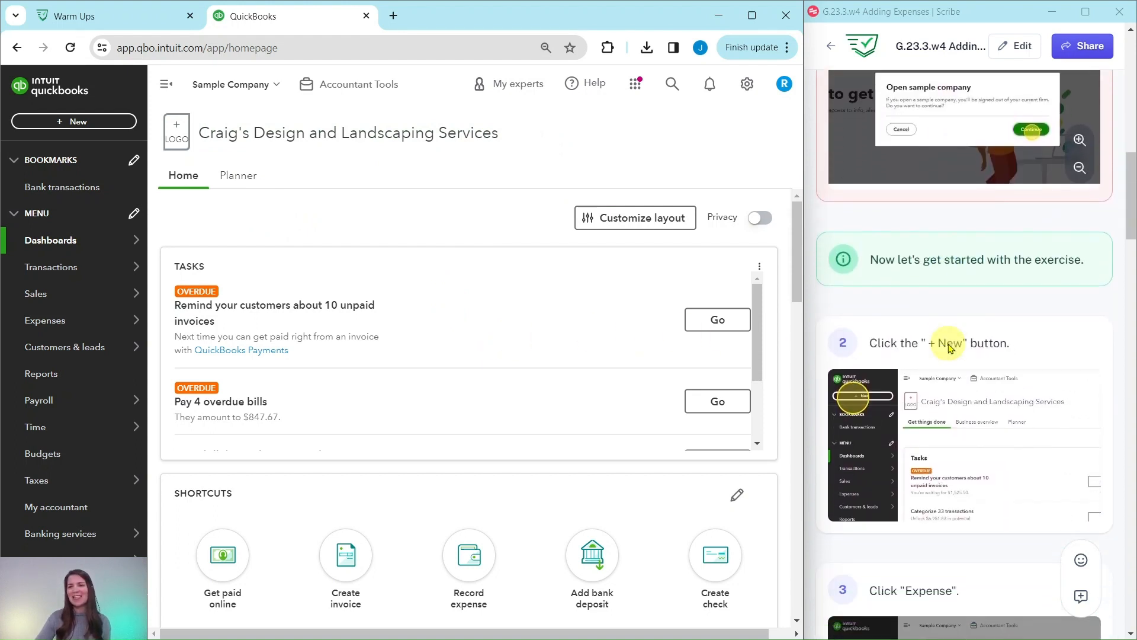
scroll(951, 347, "down", 3)
scroll(952, 342, "down", 2)
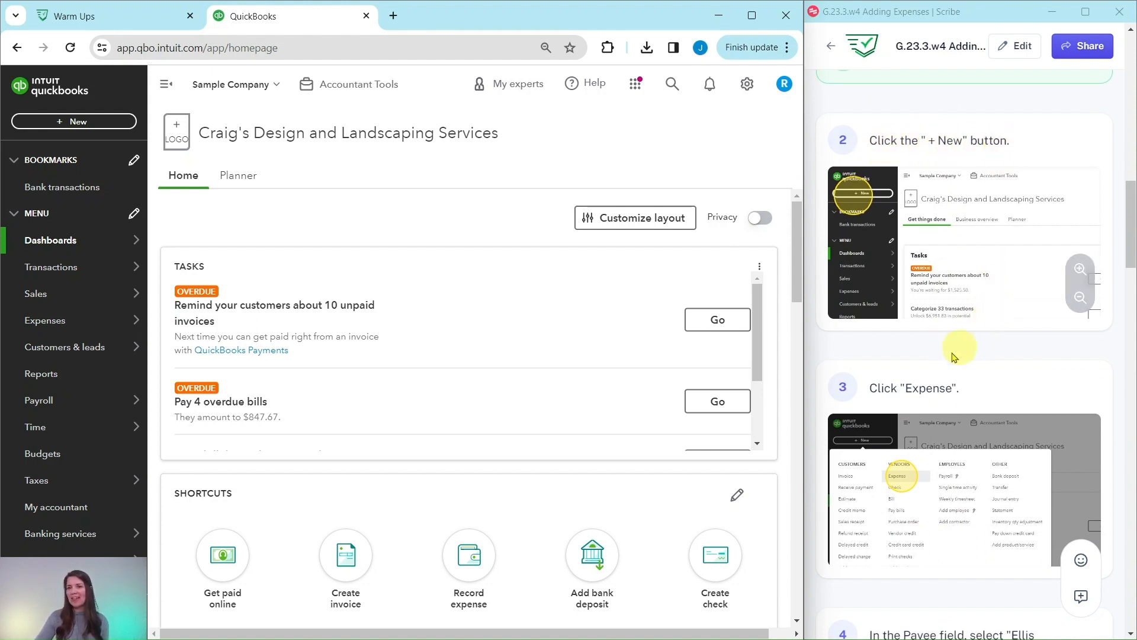
left_click(72, 122)
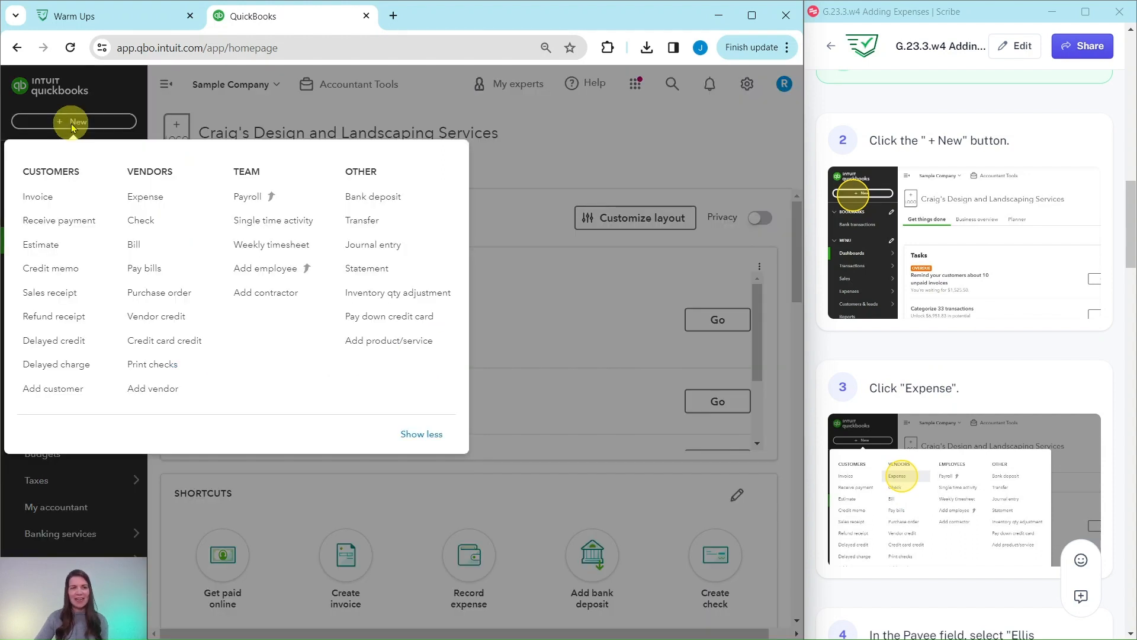
left_click(146, 204)
Choose the vendor Ellis Equipment Rental as the payee of the new expense.
scroll(995, 285, "down", 5)
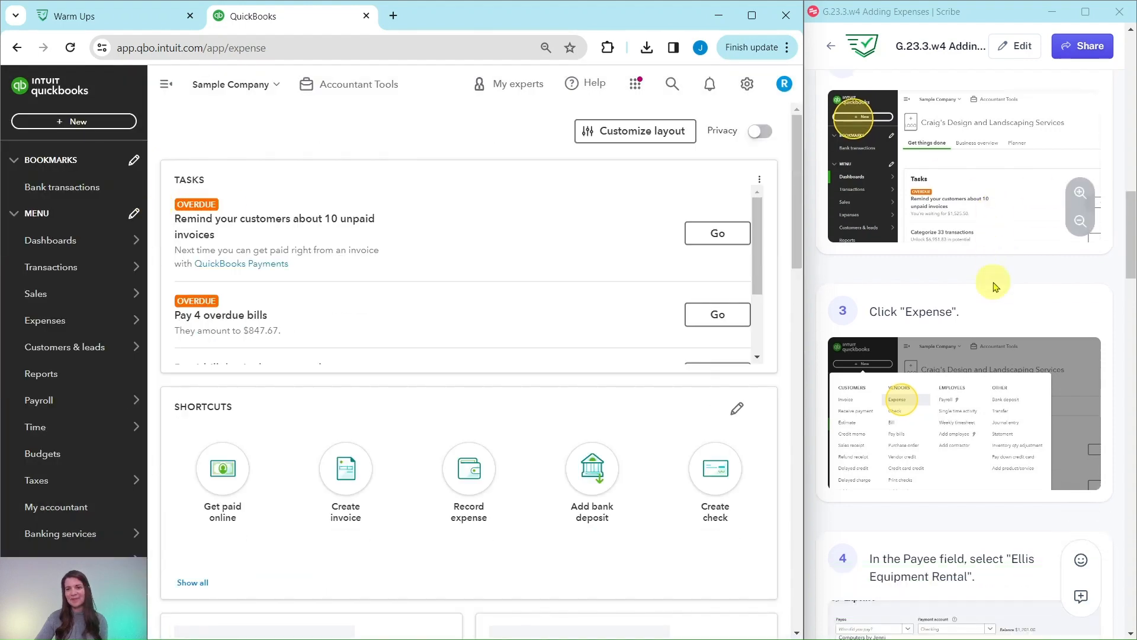
scroll(995, 283, "down", 4)
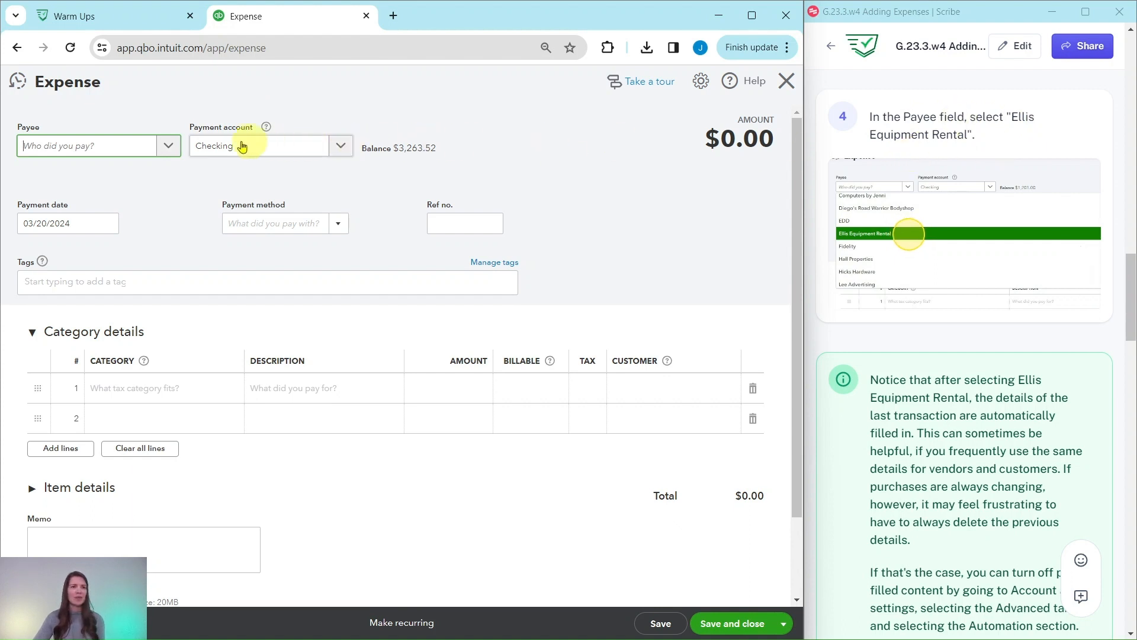
left_click(168, 148)
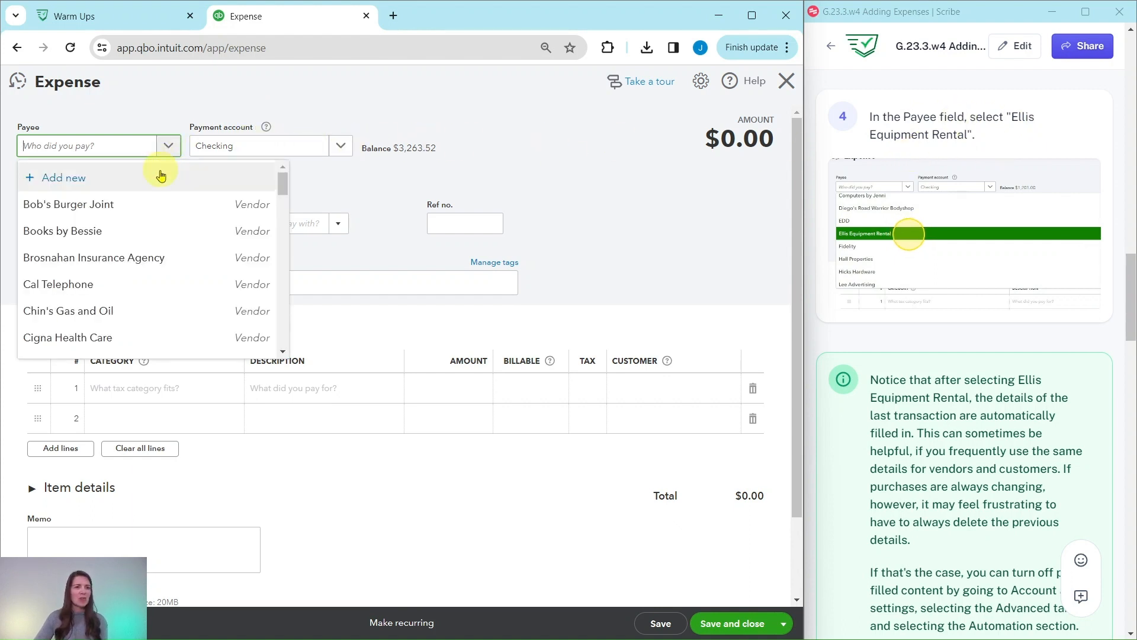
scroll(159, 183, "down", 3)
scroll(160, 184, "down", 1)
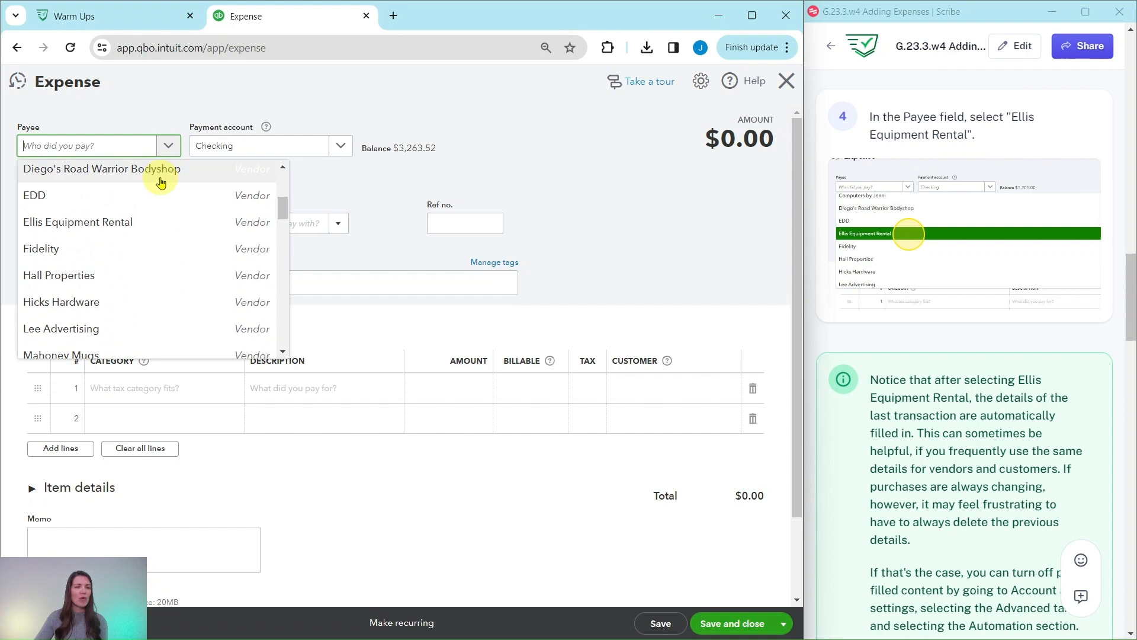
left_click(71, 228)
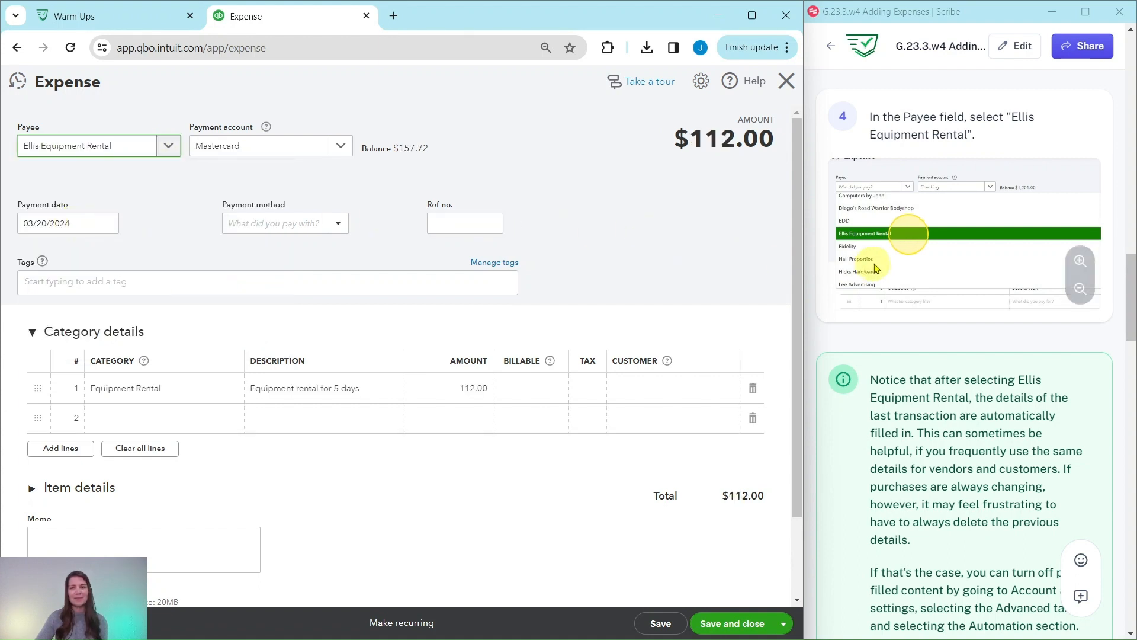
Read the guide's notes on pre-filled content and the account used, and set the expense's payment account to Checking.
scroll(879, 259, "down", 4)
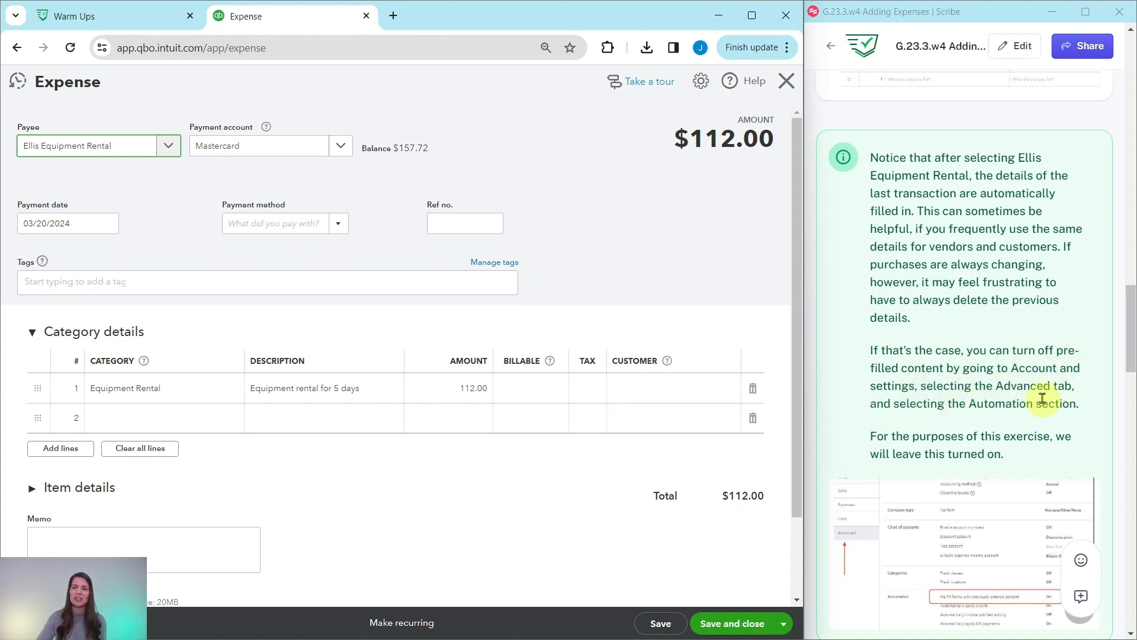
scroll(1039, 386, "down", 3)
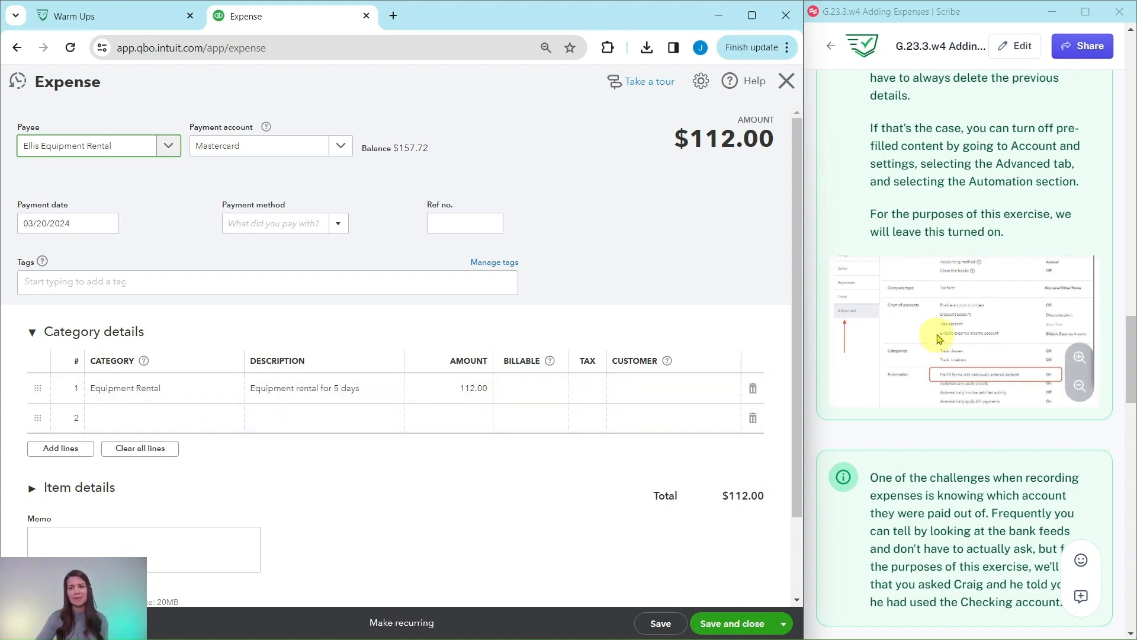
scroll(939, 330, "down", 5)
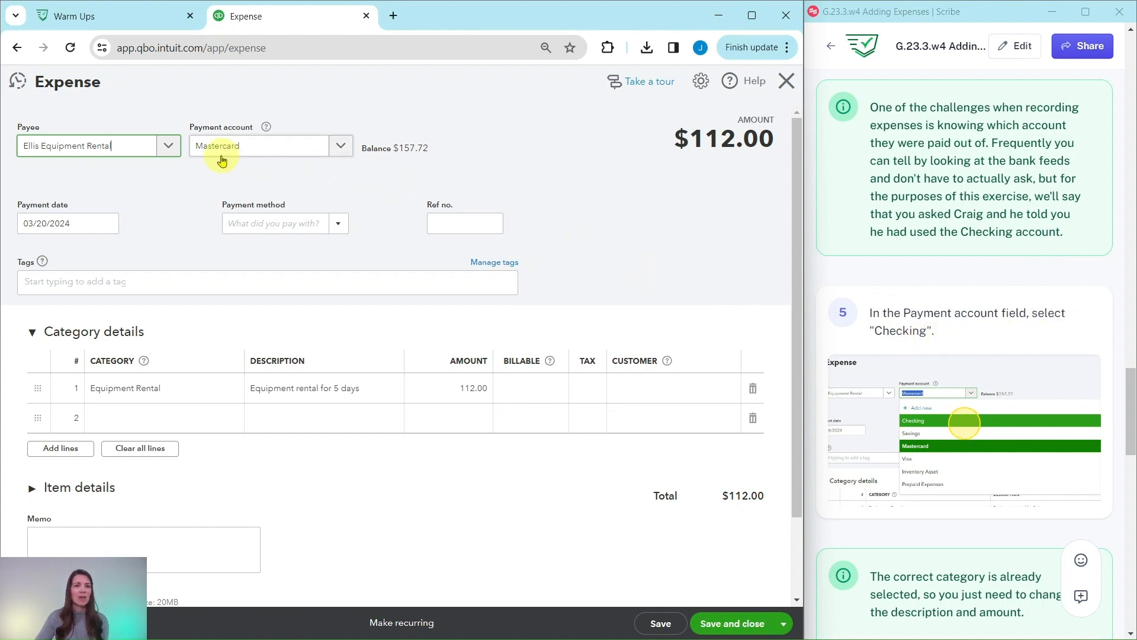
left_click(341, 146)
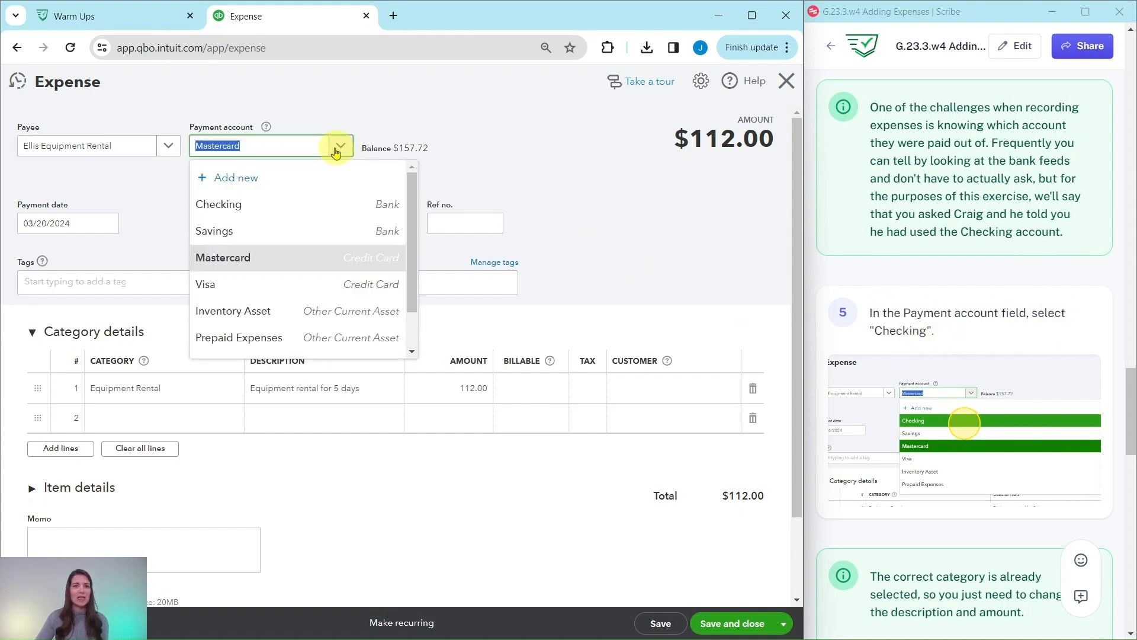
left_click(224, 207)
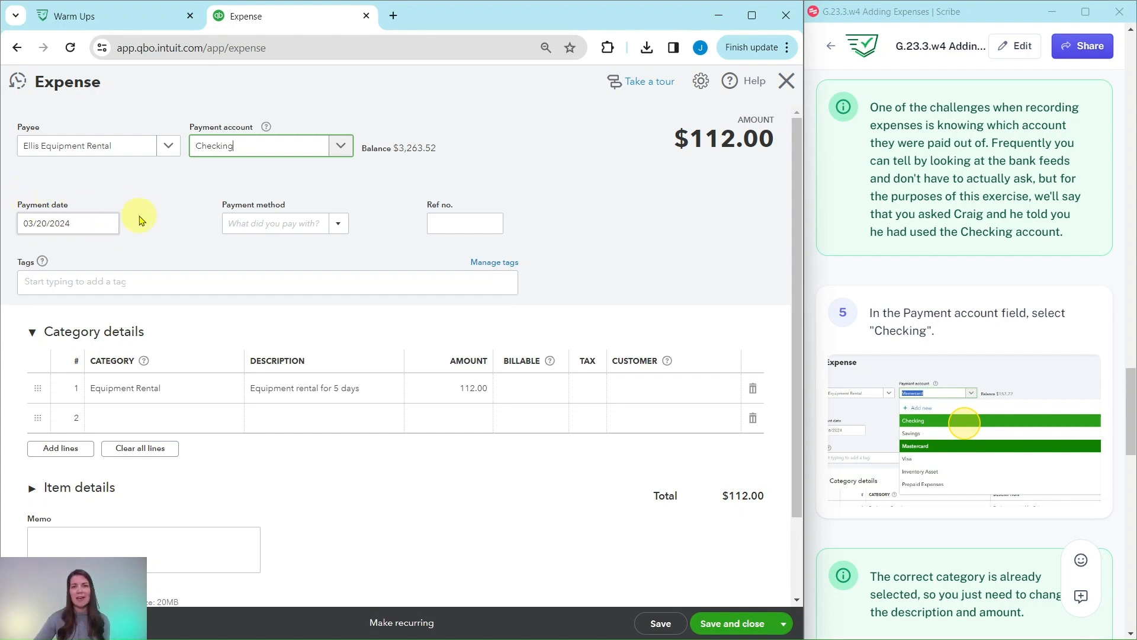
Replace the description on the Equipment Rental category line with "Backhoe Rental".
scroll(924, 236, "down", 6)
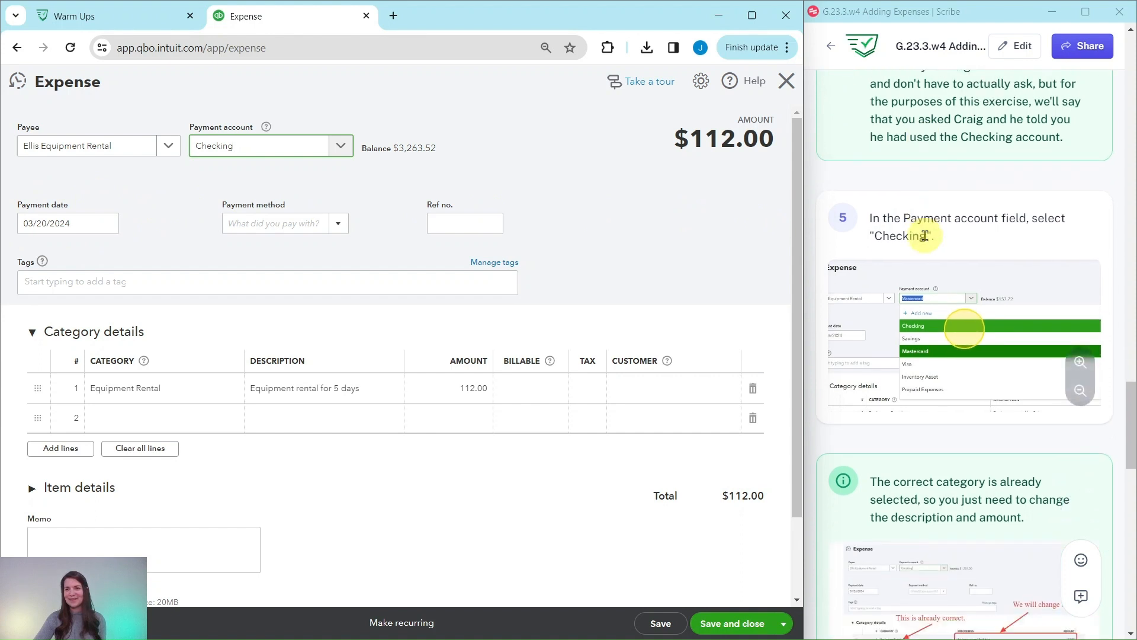
scroll(925, 236, "down", 1)
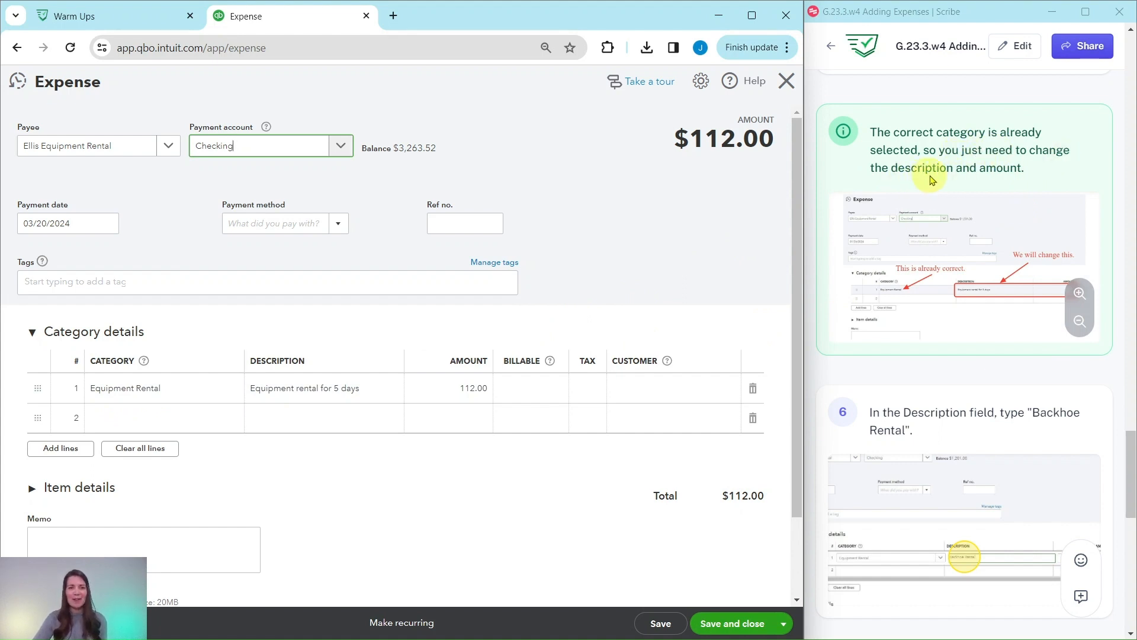
scroll(933, 179, "down", 5)
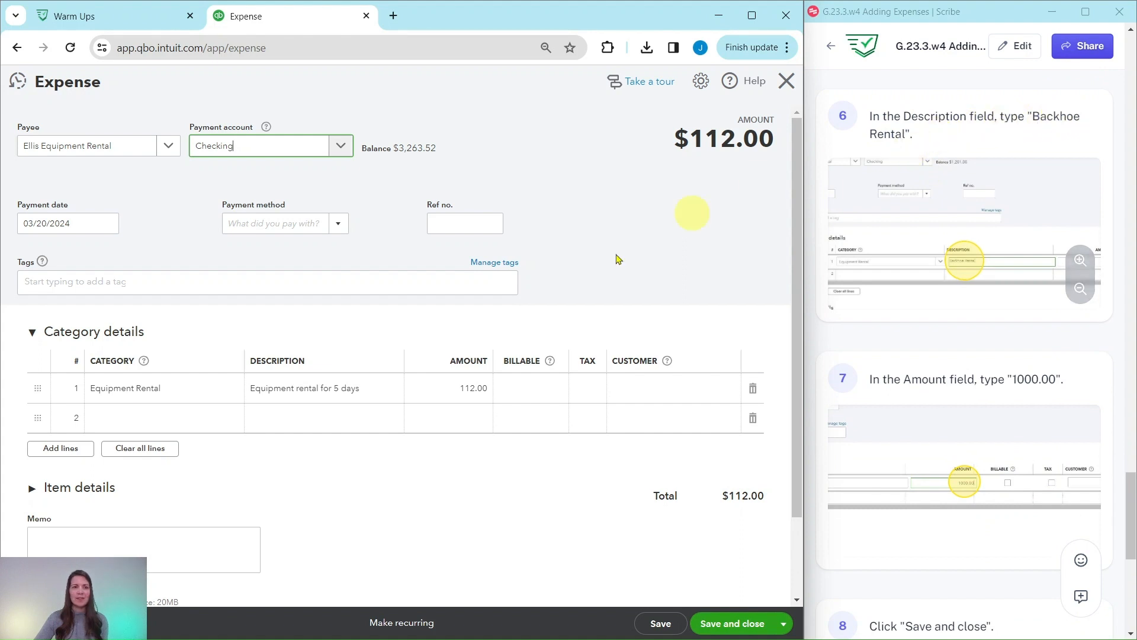
left_click(336, 390)
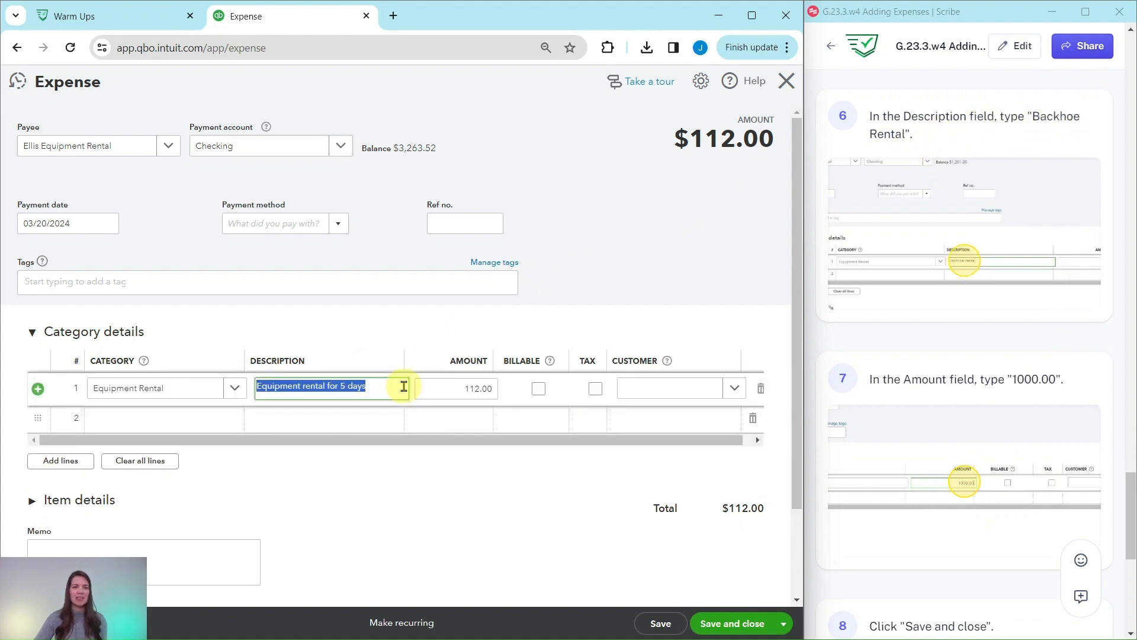
key("BackSpace")
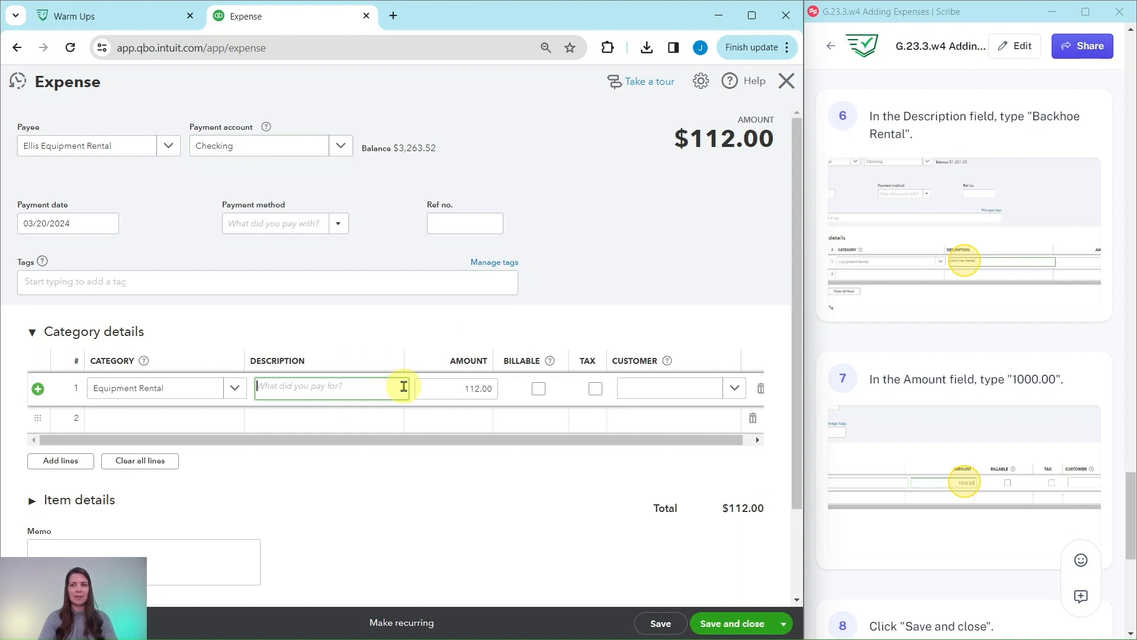
type("Backhoe Rental")
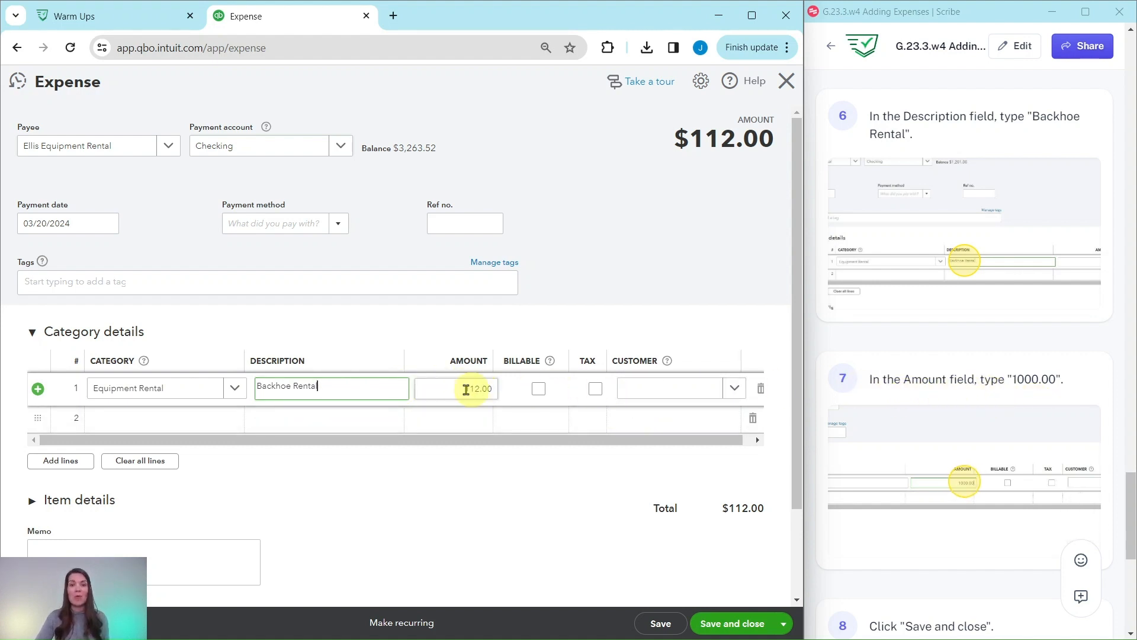
Set the Backhoe Rental line's amount to 1000, and save and close the expense.
left_click_drag(452, 389, 498, 390)
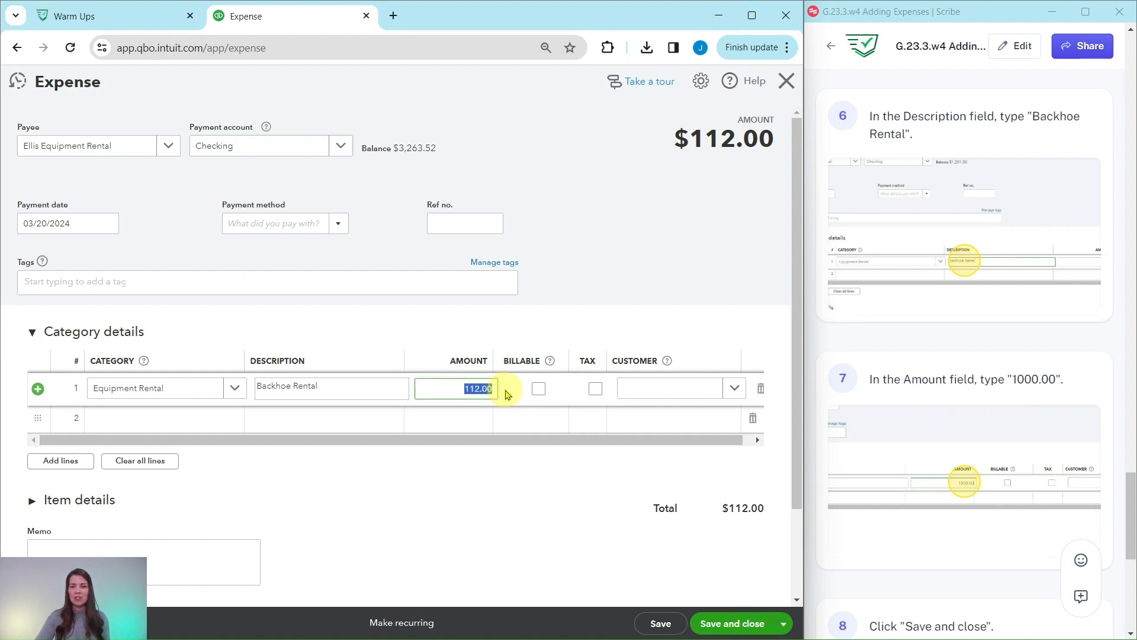
key("BackSpace")
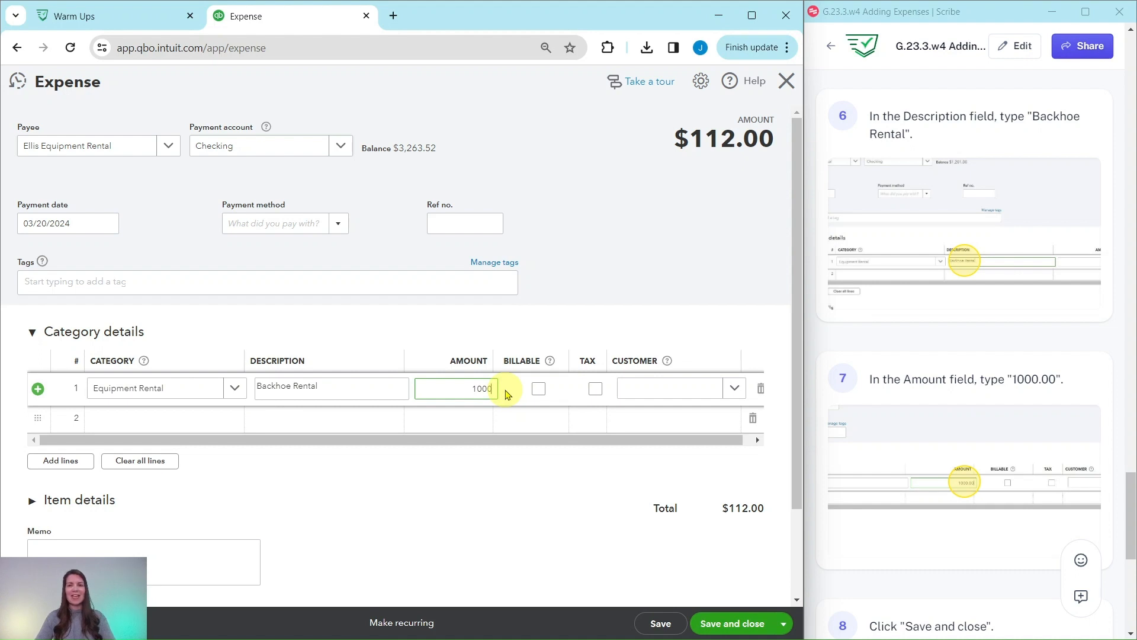
key("Tab")
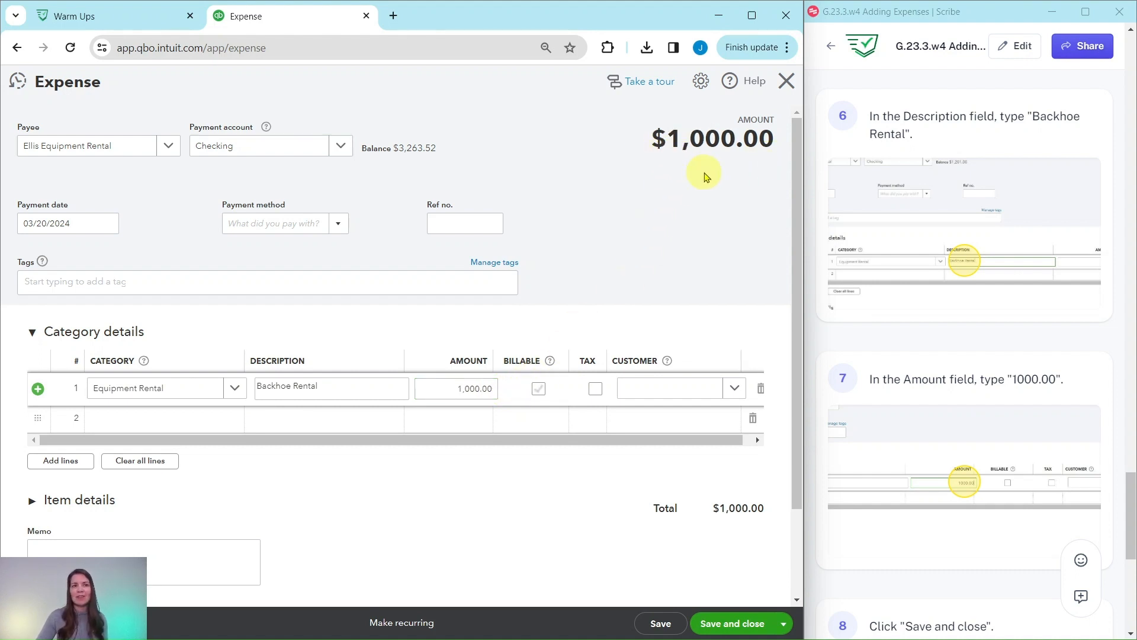
scroll(929, 308, "down", 6)
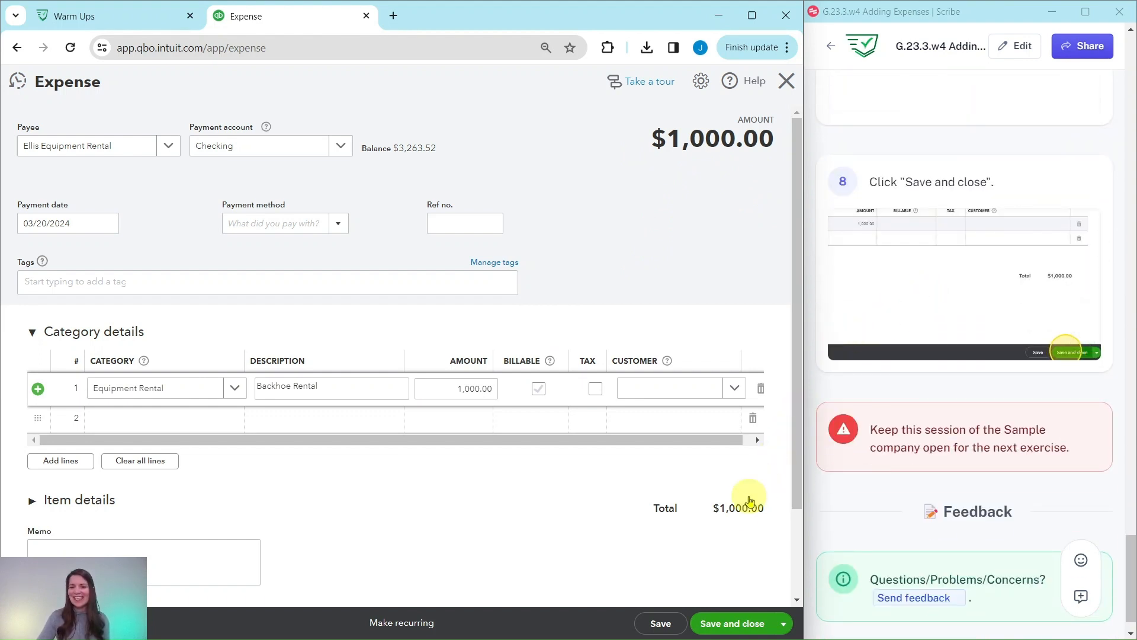
left_click(734, 625)
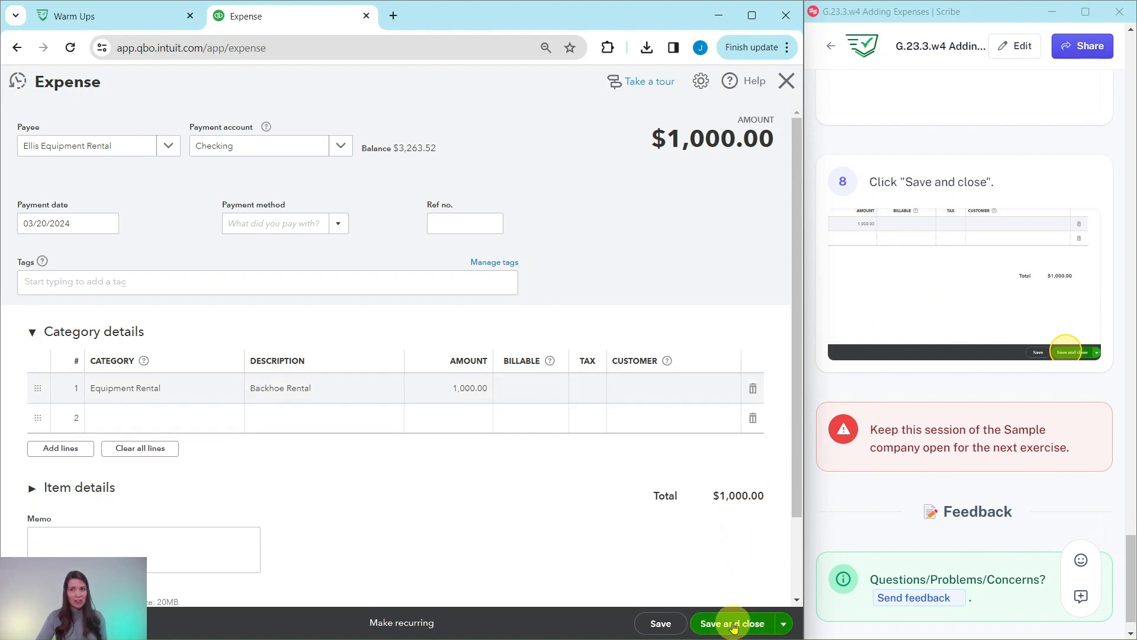